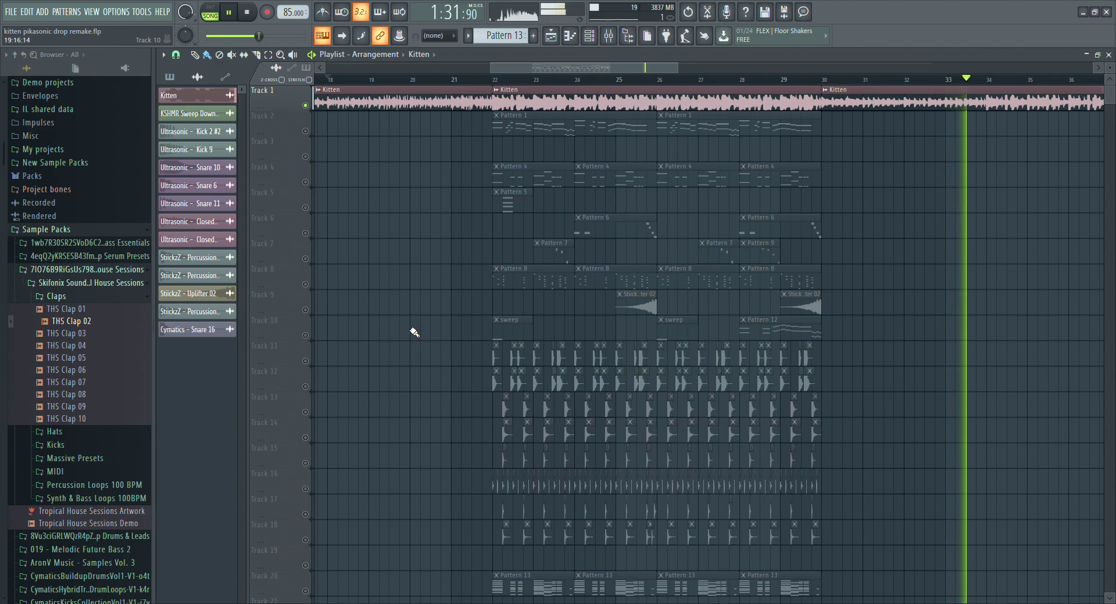
Step: Stop playback, bring all tracks back from solo, and move the Kitten clip at bars 22 to 30 onto Track 3, muted
key(space)
right_click(305, 106)
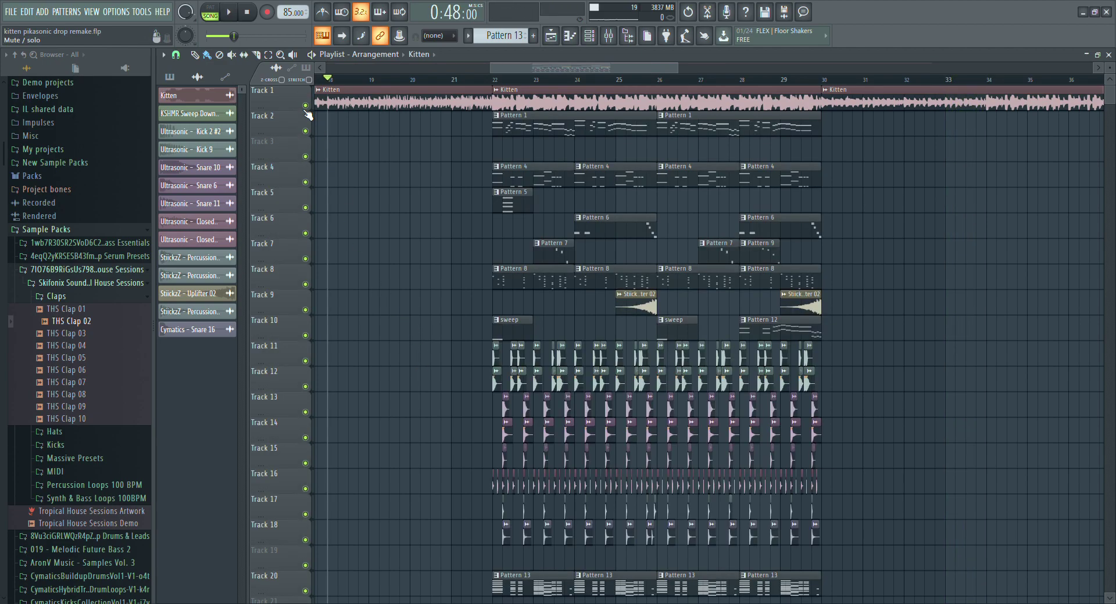
drag(507, 101, 507, 153)
click(305, 156)
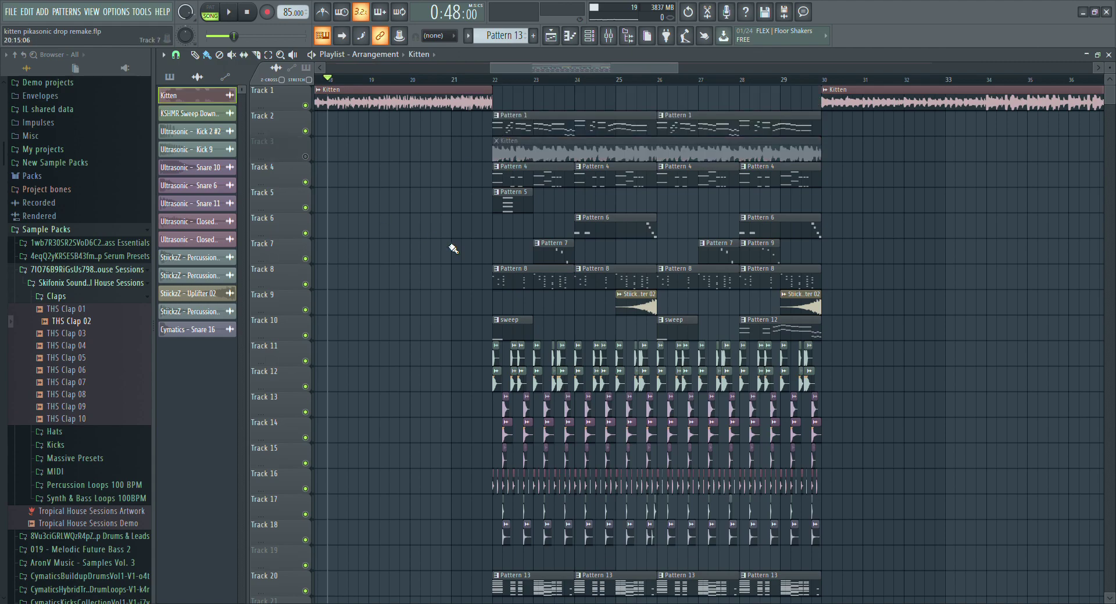
Step: Play the remade drop with the original audio muted, stopping after it ends and returning the play position to bar 22
key(space)
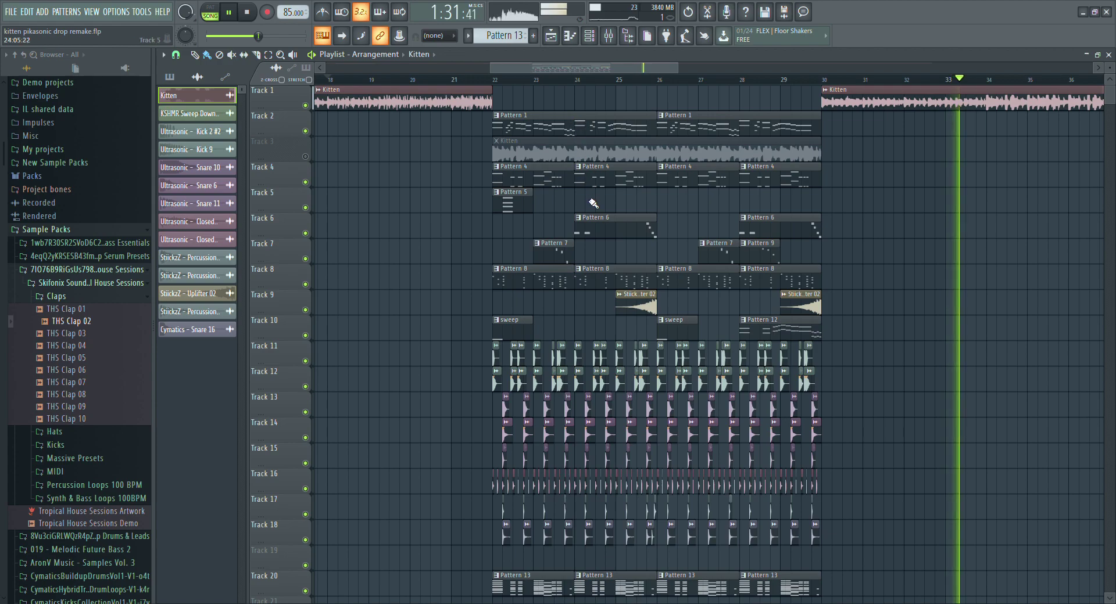
key(space)
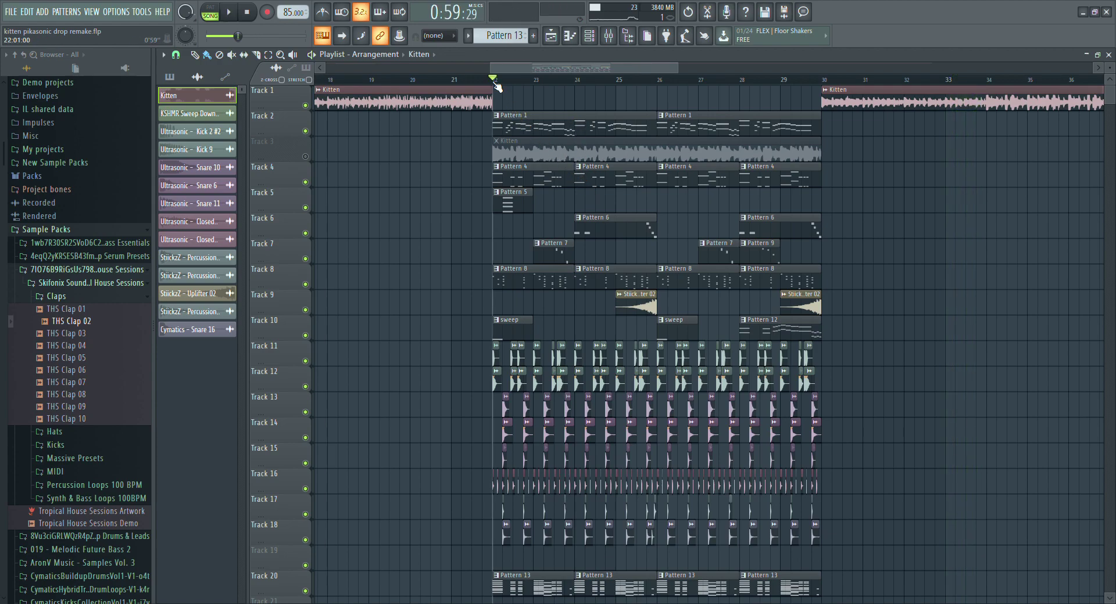
Step: Examine the channels used by Pattern 1 and open the notes of its GMS channel in the piano roll
click(592, 38)
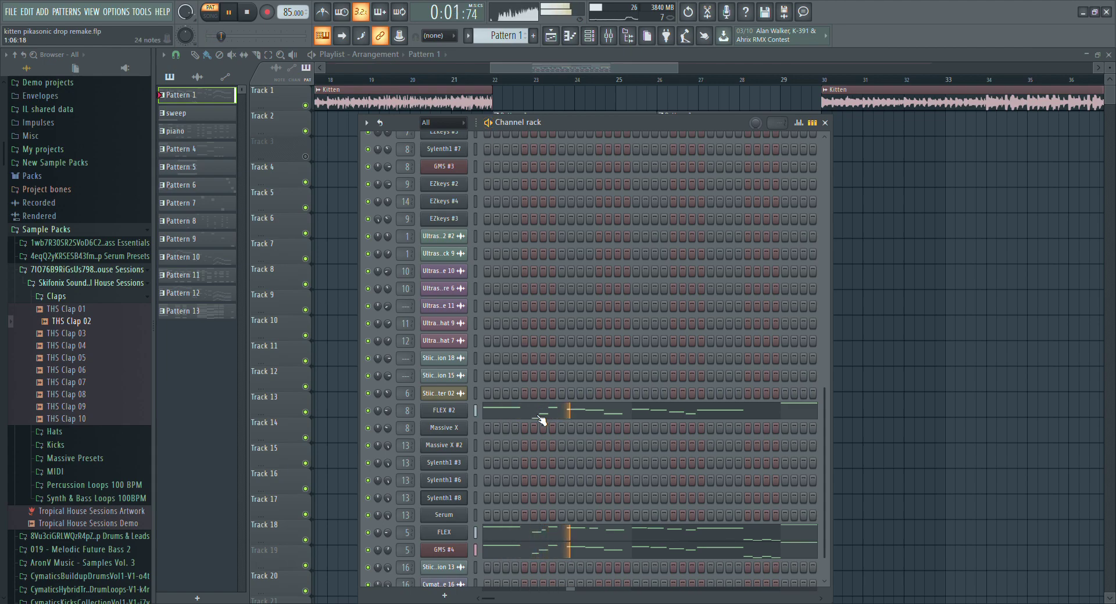
scroll(538, 453, up, 5)
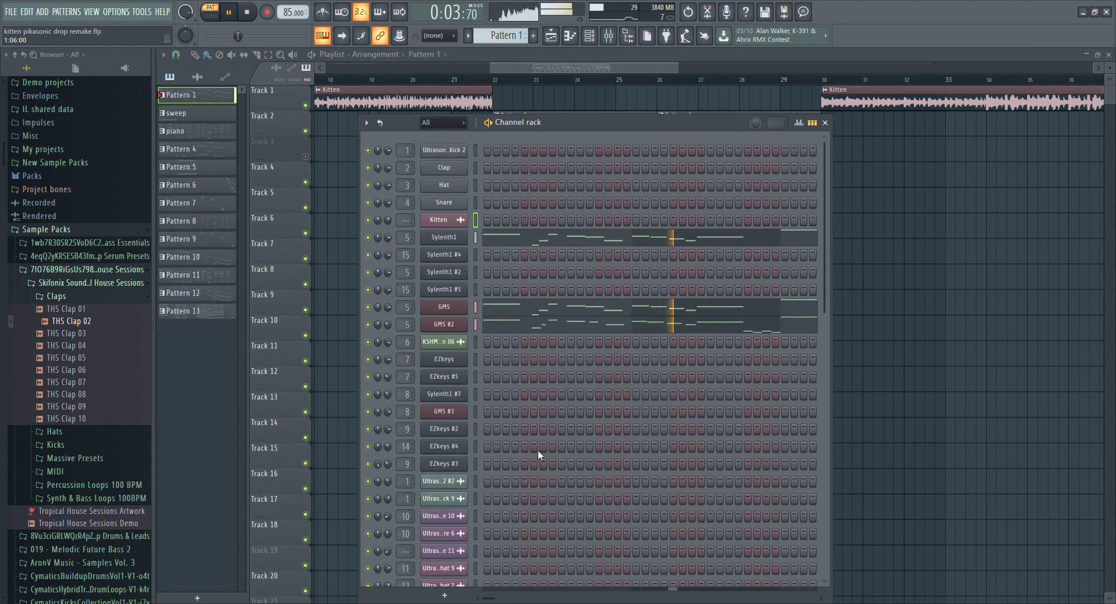
key(space)
click(476, 308)
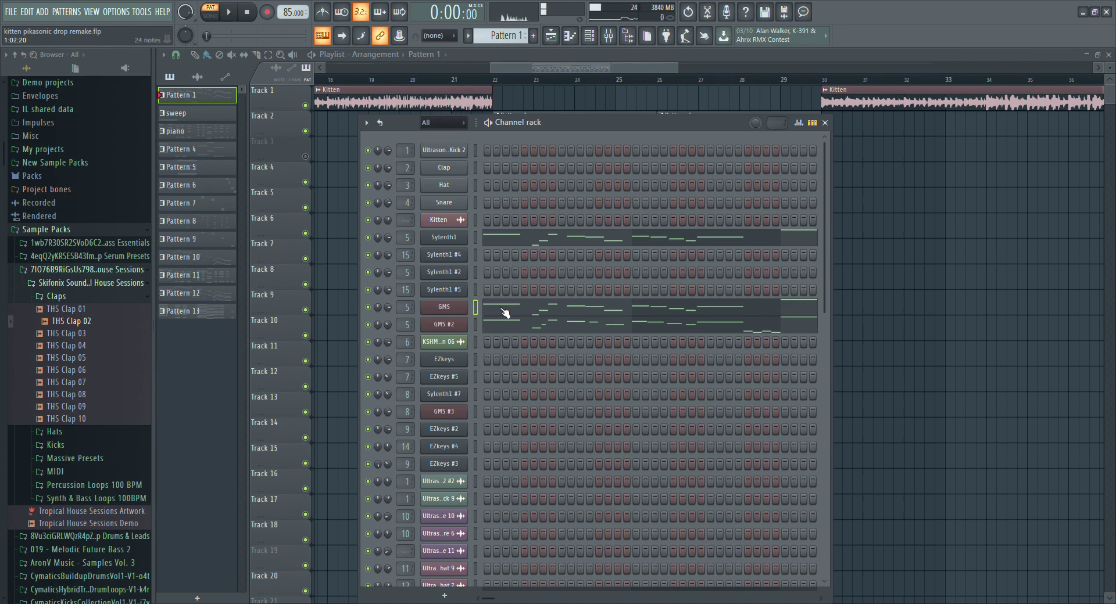
click(505, 312)
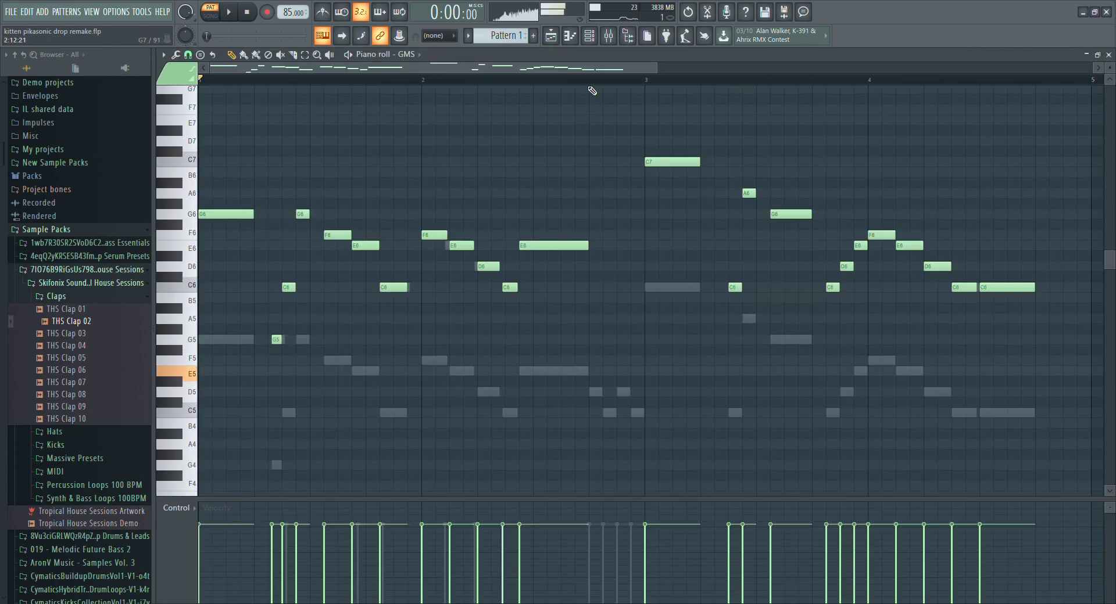
Step: Open the GMS channel's synth settings to examine its sound, and return to the playlist
click(590, 38)
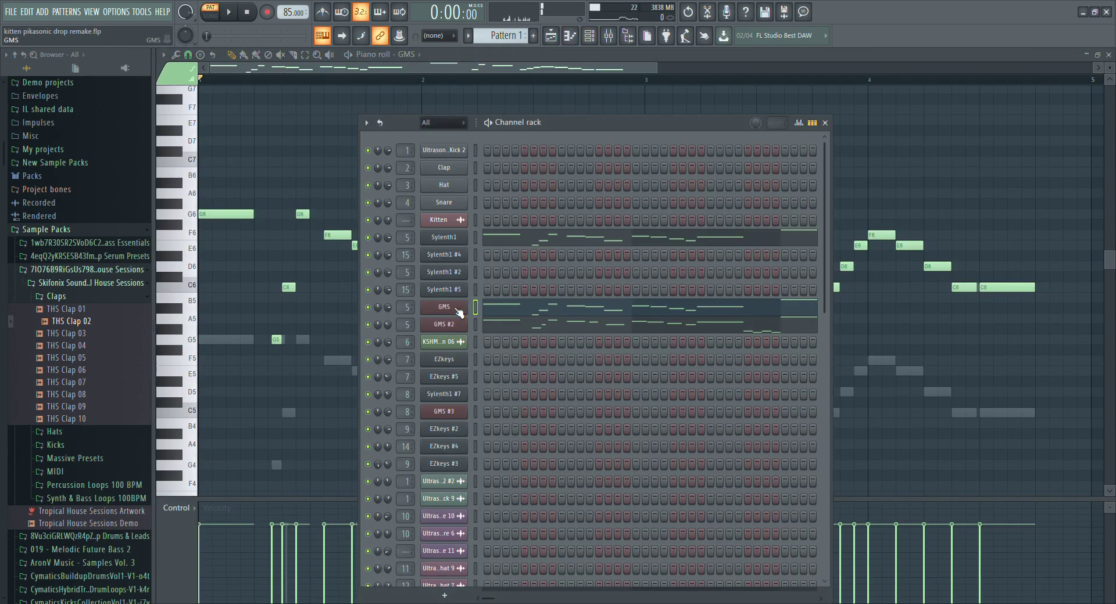
click(446, 308)
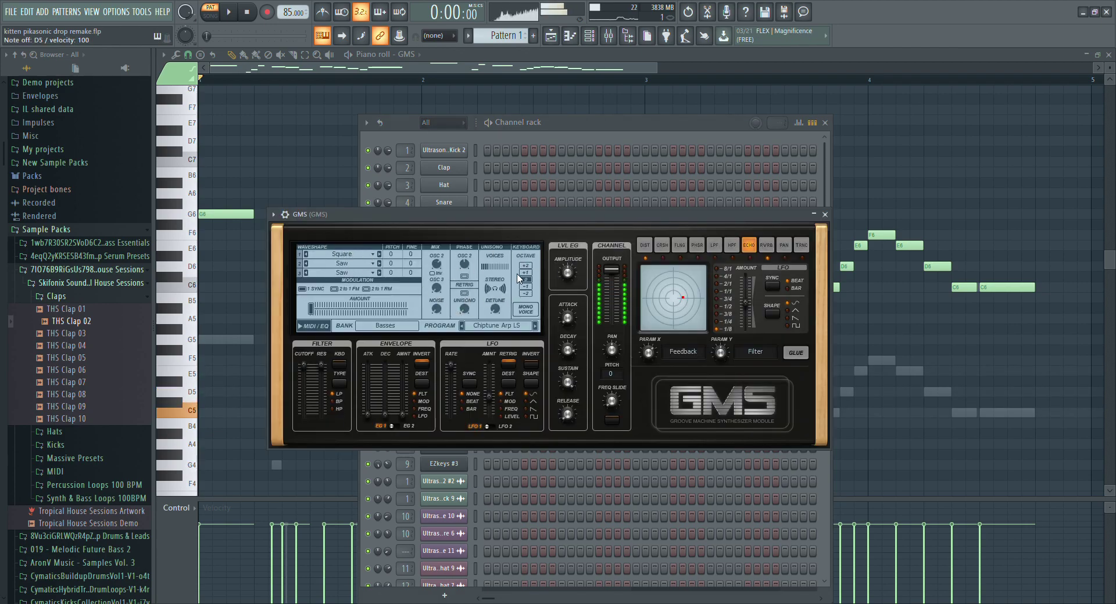
click(552, 70)
click(570, 36)
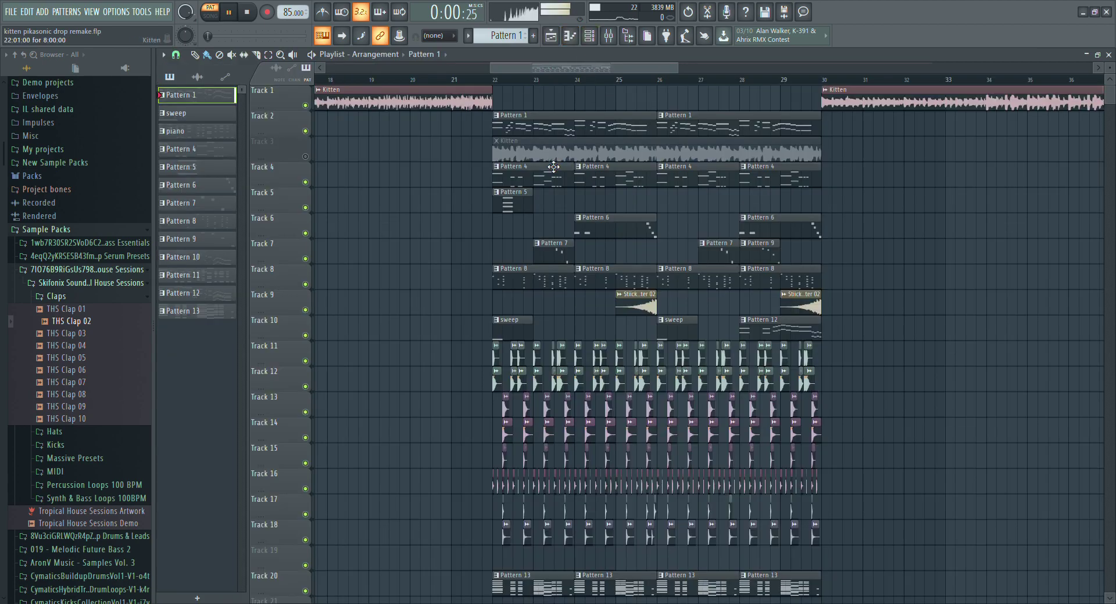
Step: Play Pattern 4 and examine the channels it uses in the channel rack before returning to the playlist
click(590, 40)
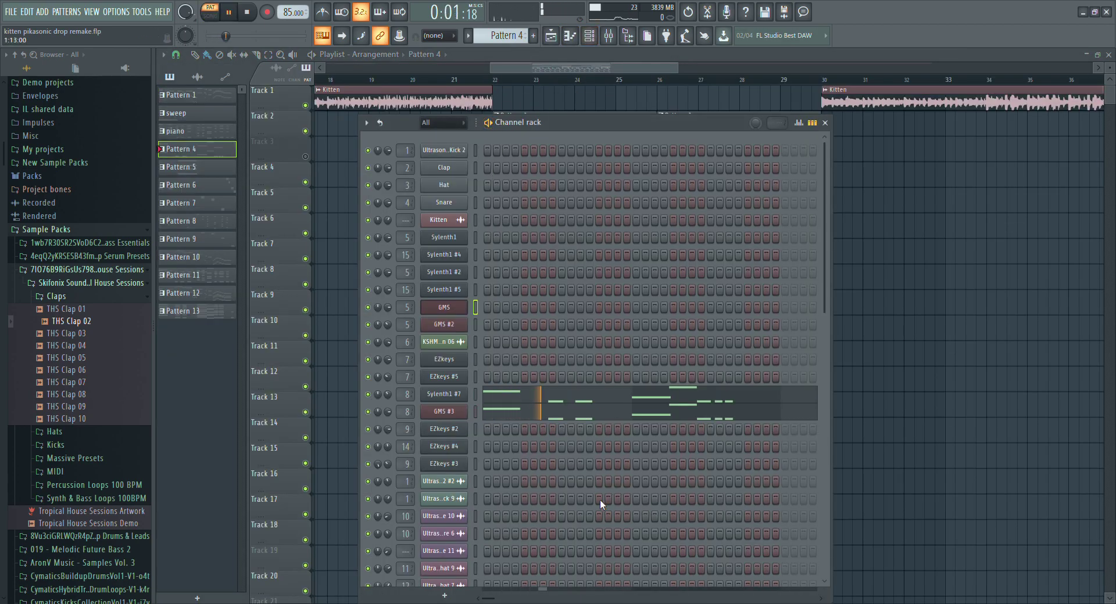
scroll(598, 498, down, 3)
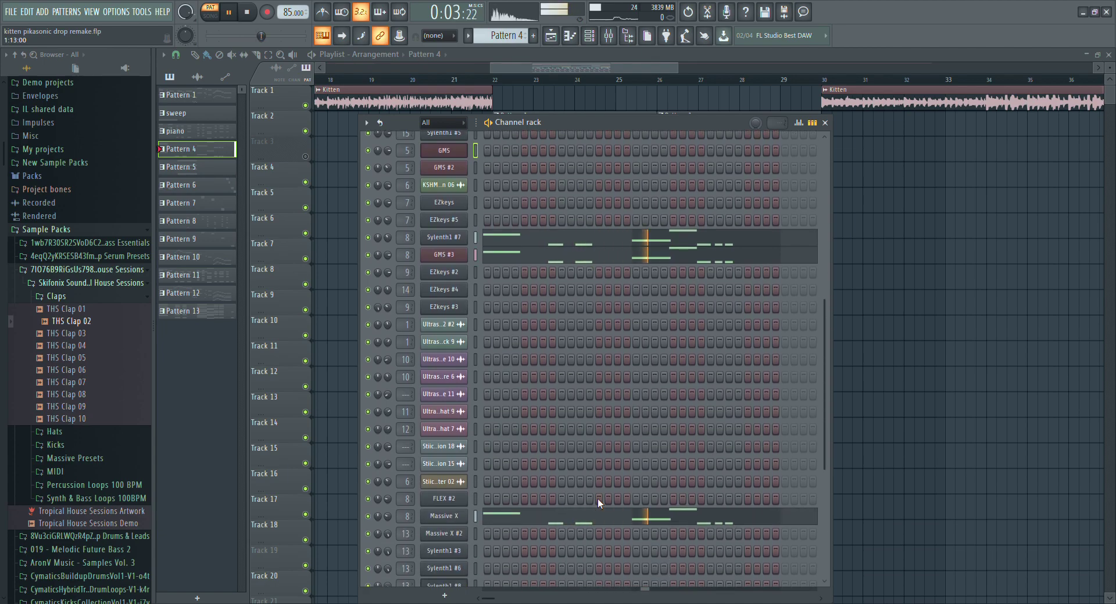
click(562, 40)
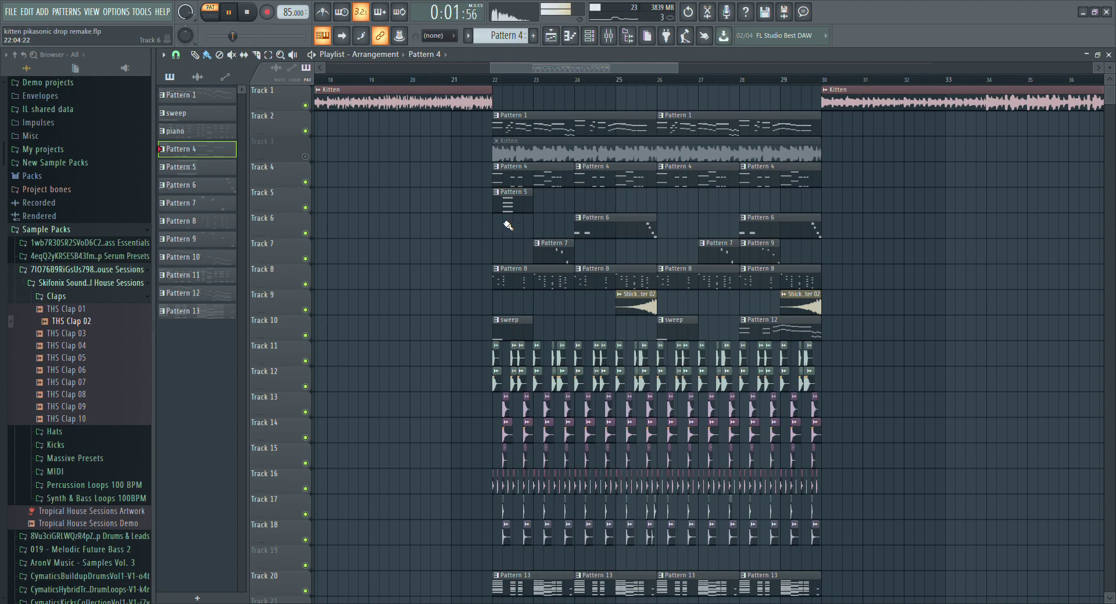
Step: Solo the drum tracks 11 to 18 and play the arrangement from bar 22
scroll(464, 407, down, 2)
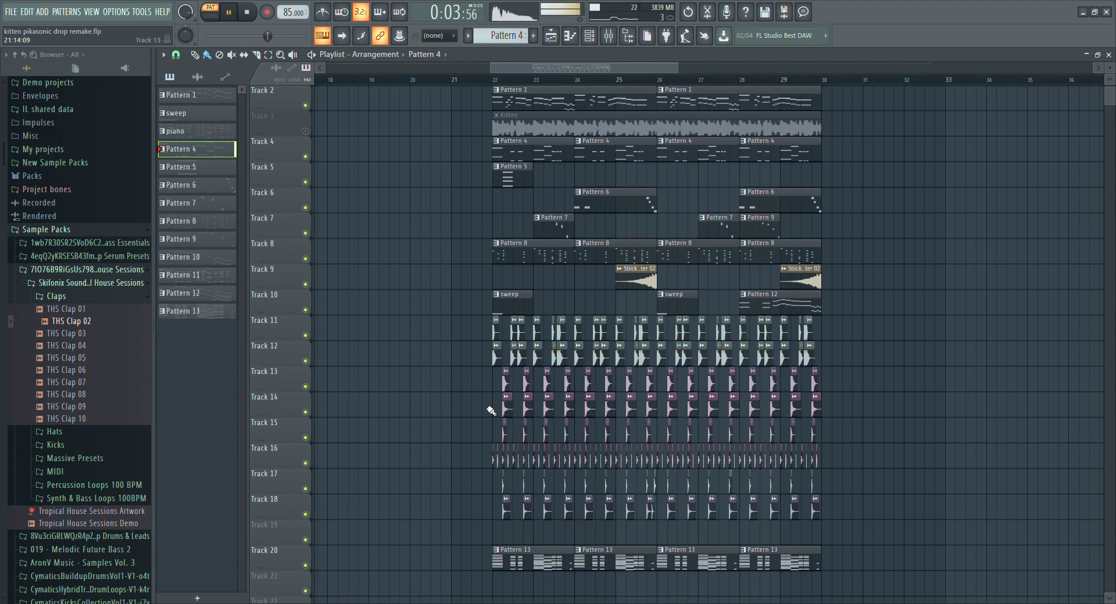
right_click(306, 311)
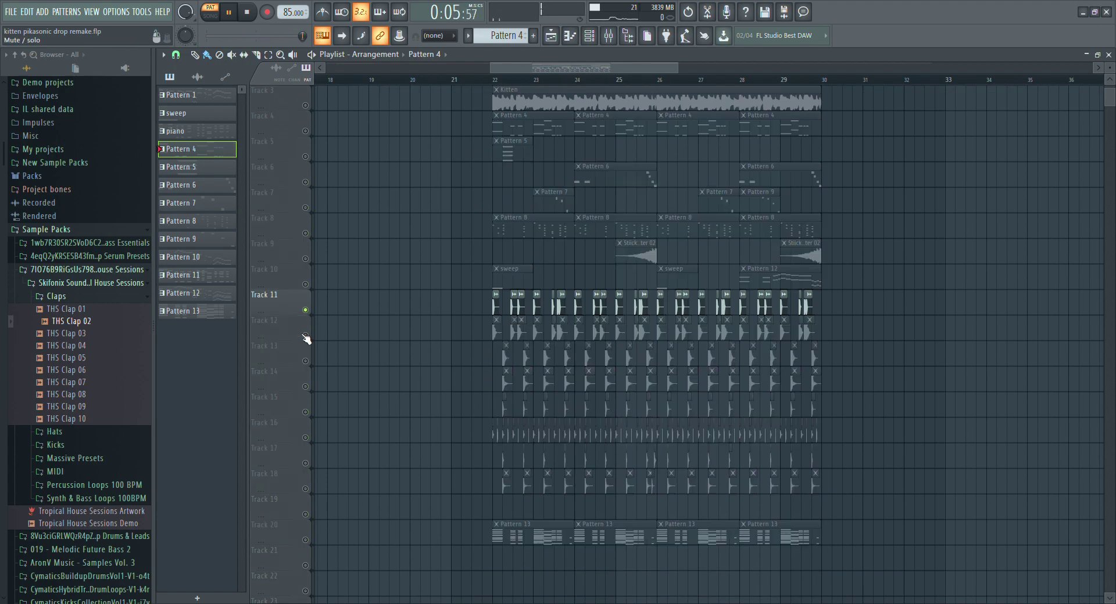
click(305, 336)
click(305, 387)
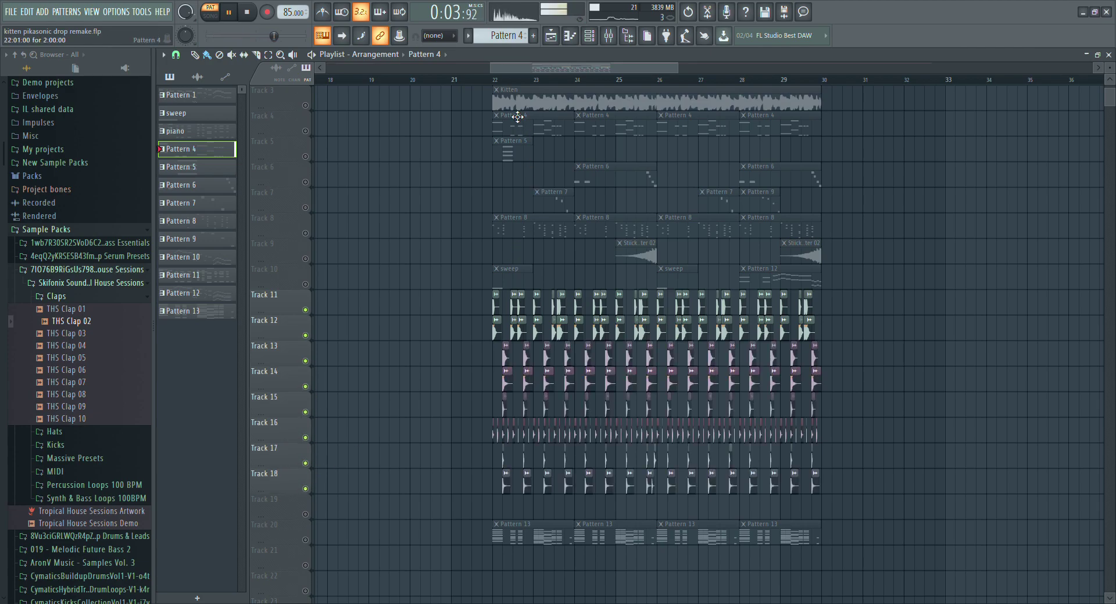
click(497, 81)
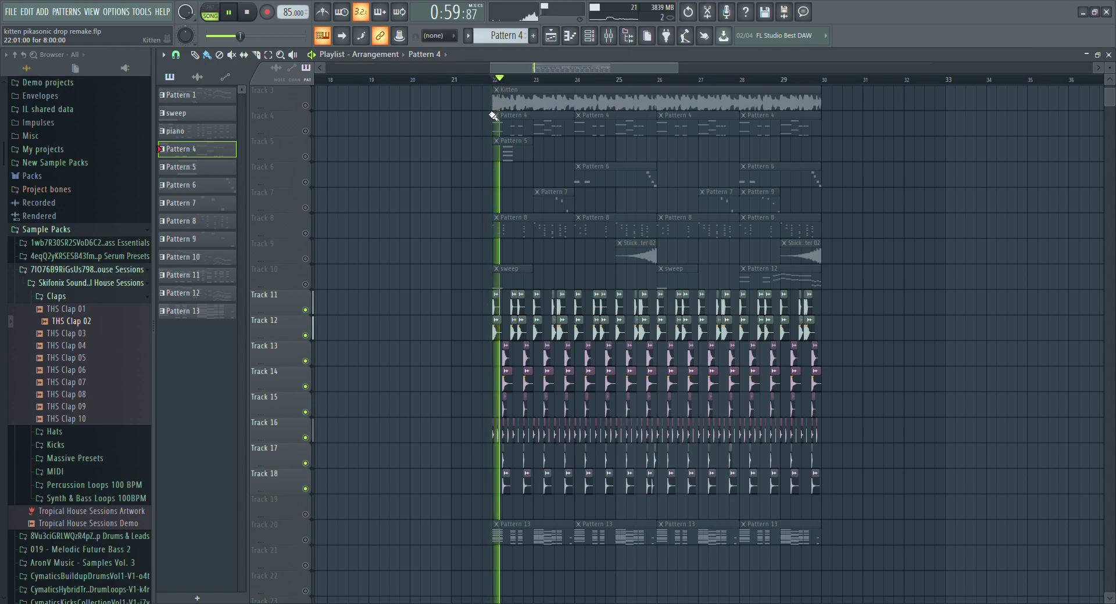
Step: Solo Track 5 and also enable Tracks 6, 7, 8 and 20, leaving the drum tracks muted
scroll(559, 89, up, 5)
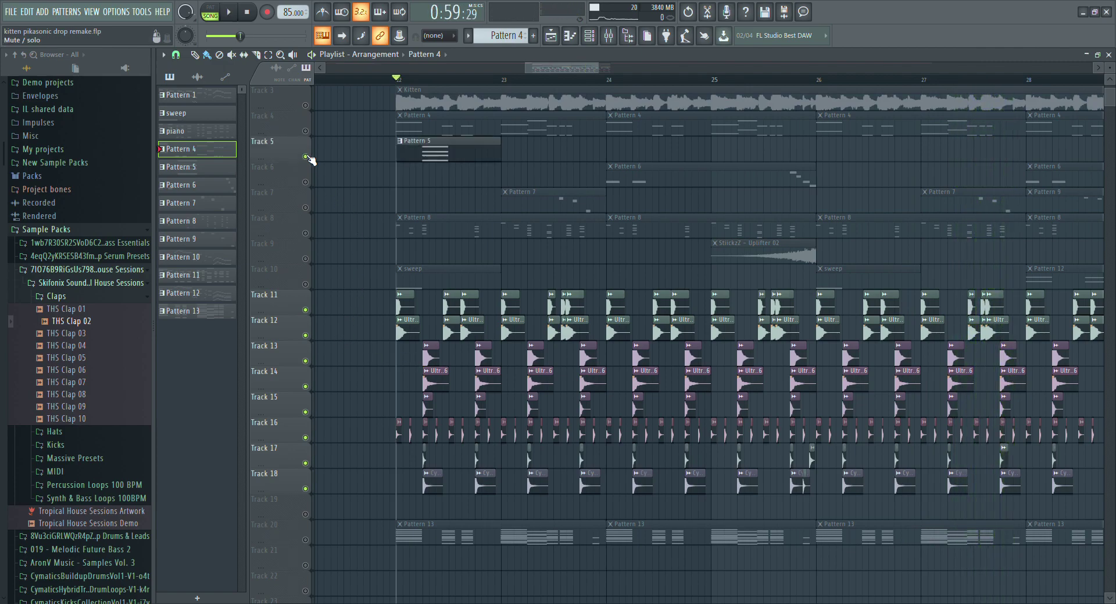
right_click(305, 157)
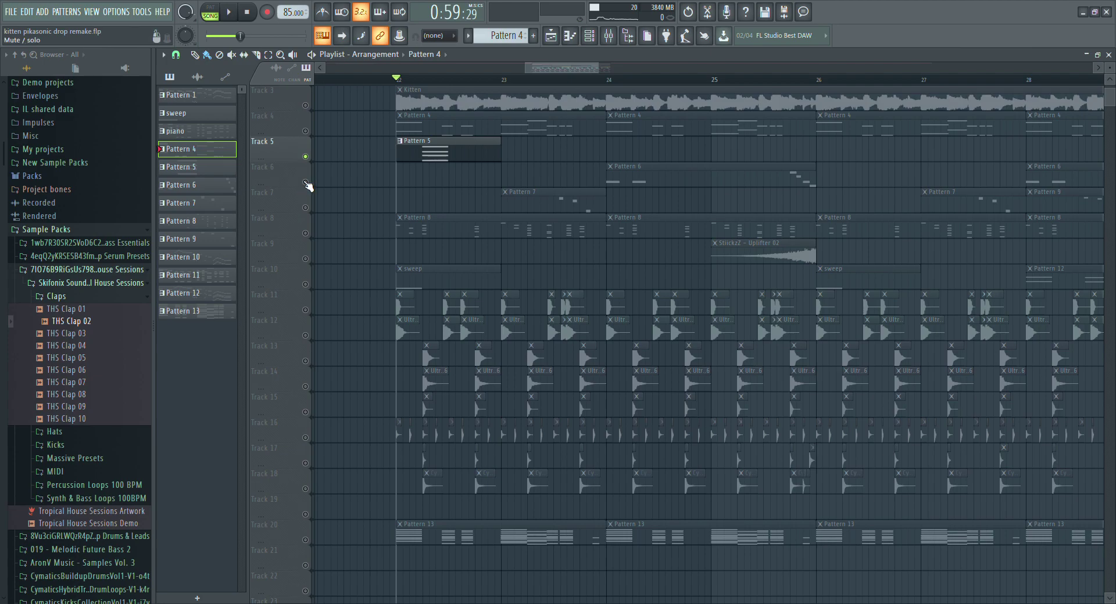
click(305, 183)
click(305, 208)
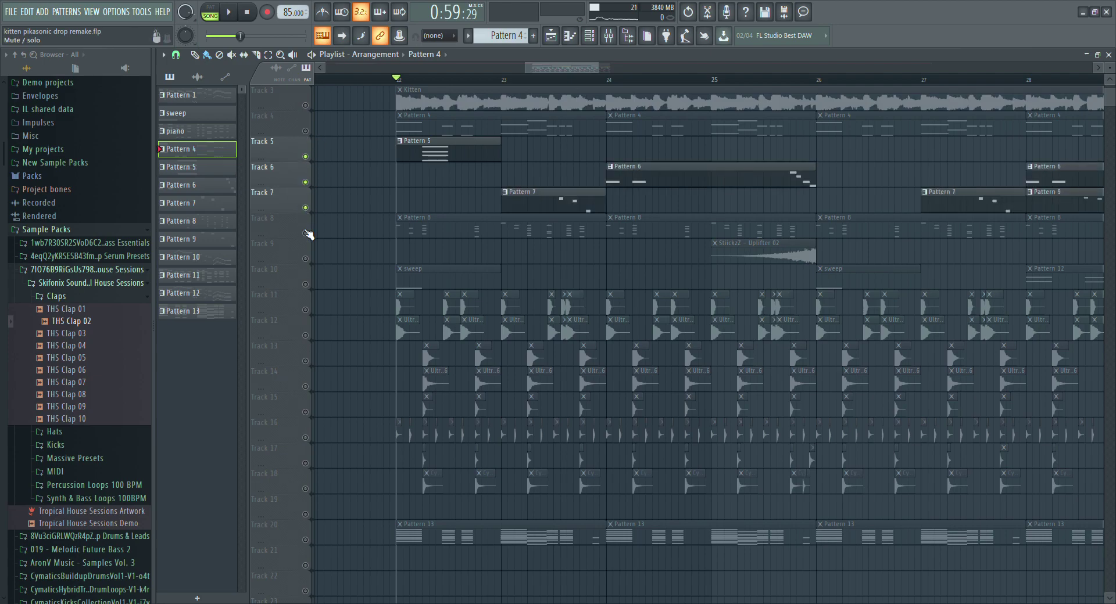
click(305, 234)
click(305, 540)
scroll(341, 312, up, 2)
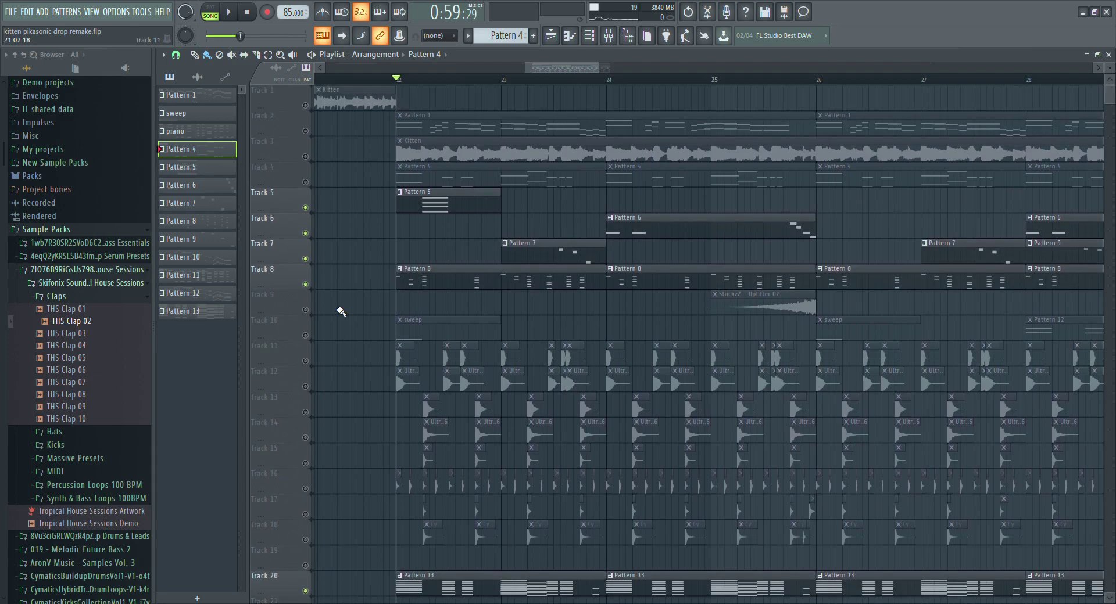
Step: Play the enabled tracks from bar 22, including Track 4 only briefly before muting it, and follow Tracks 5 to 8 and 20
click(305, 183)
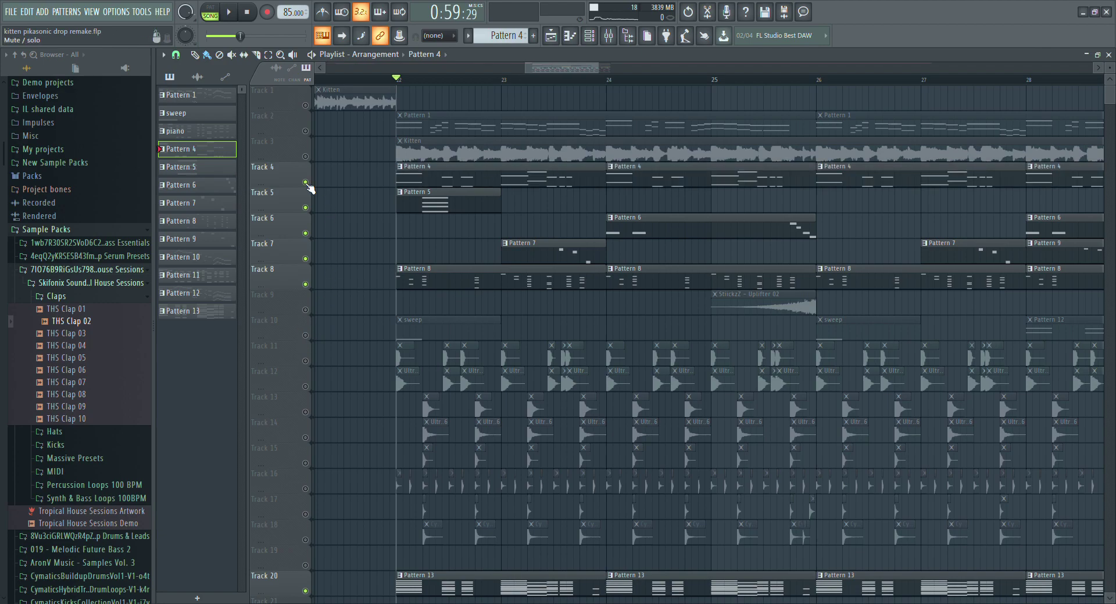
key(space)
click(305, 182)
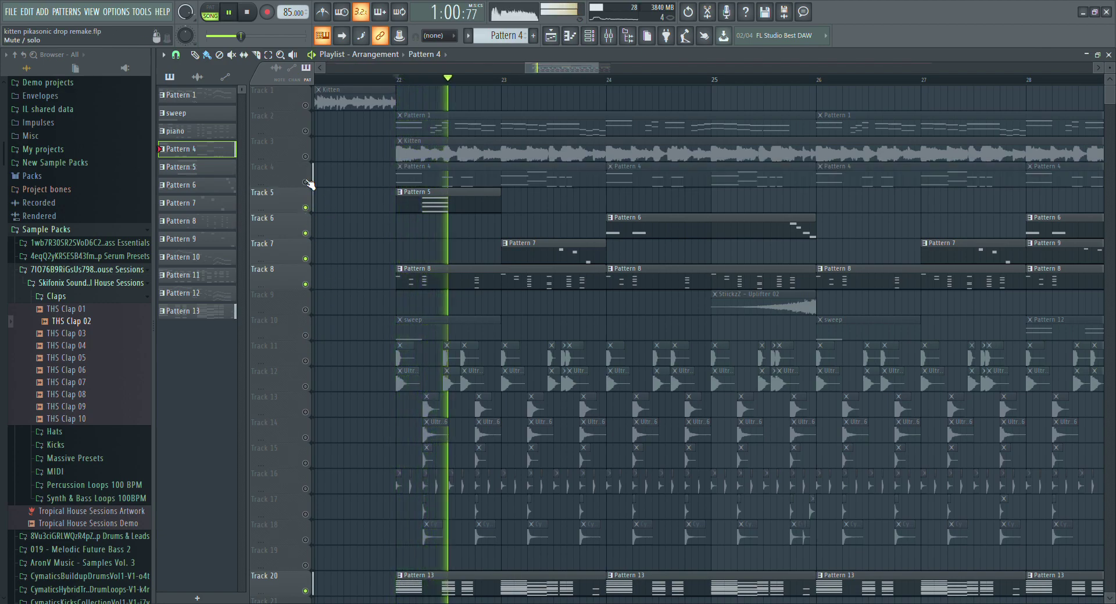
scroll(349, 279, down, 4)
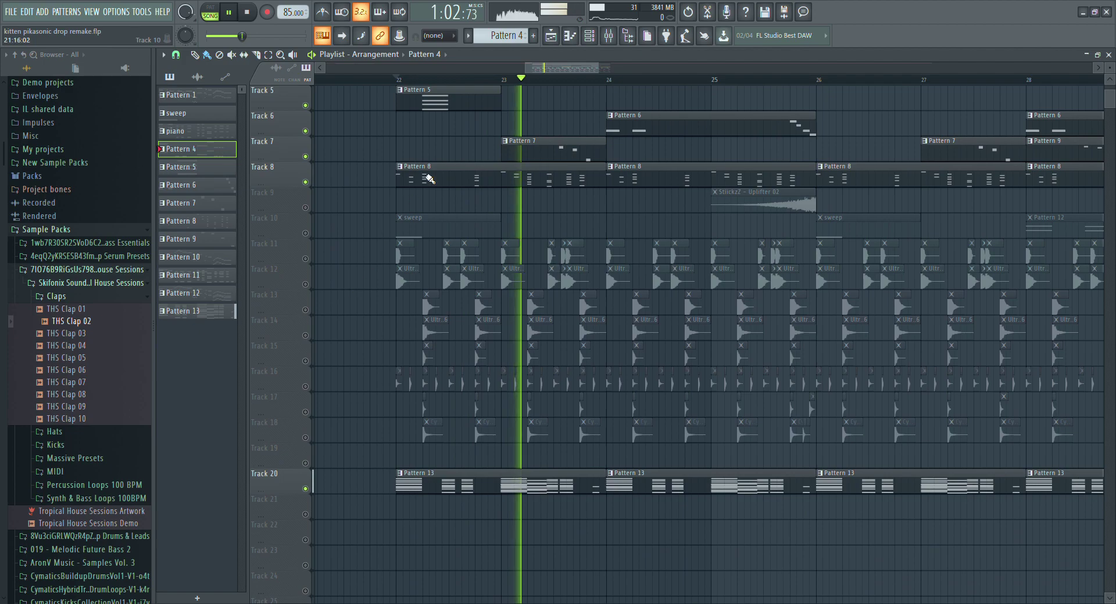
scroll(522, 81, down, 3)
scroll(1024, 344, up, 4)
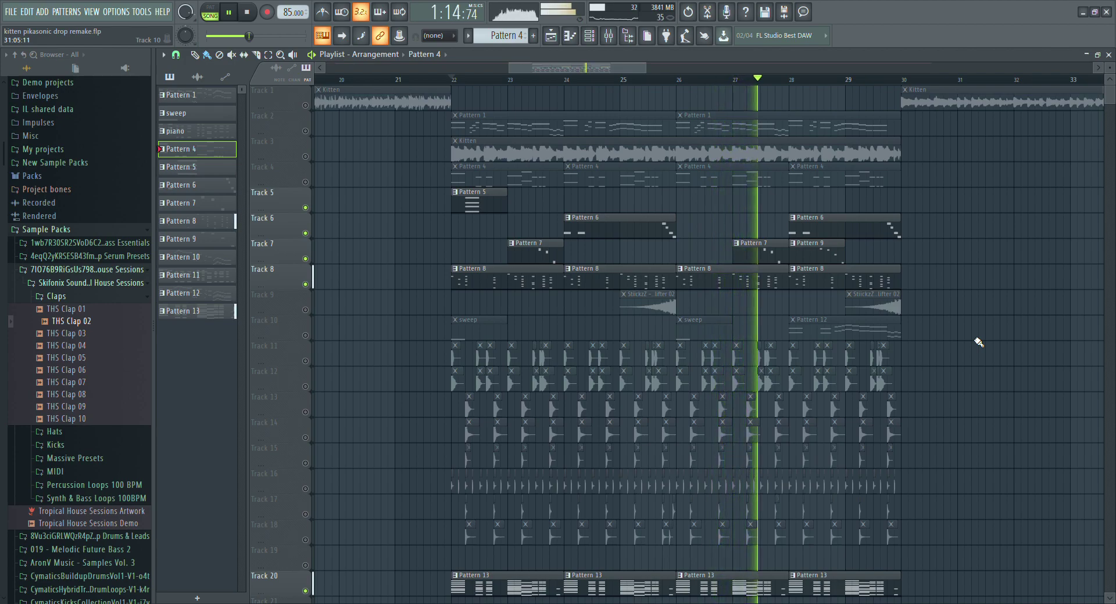
scroll(619, 67, right, 3)
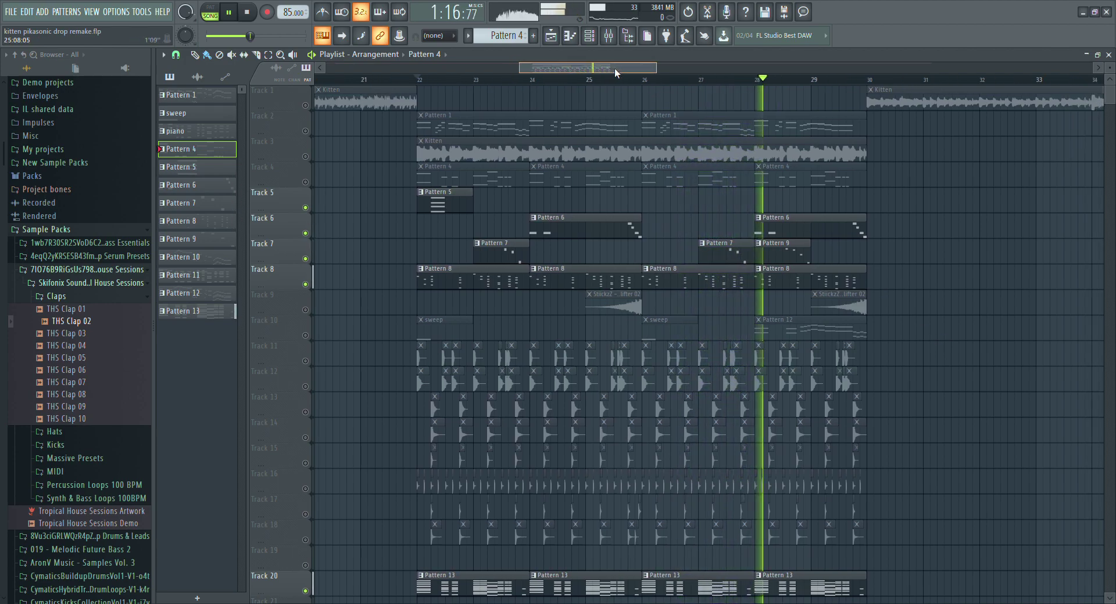